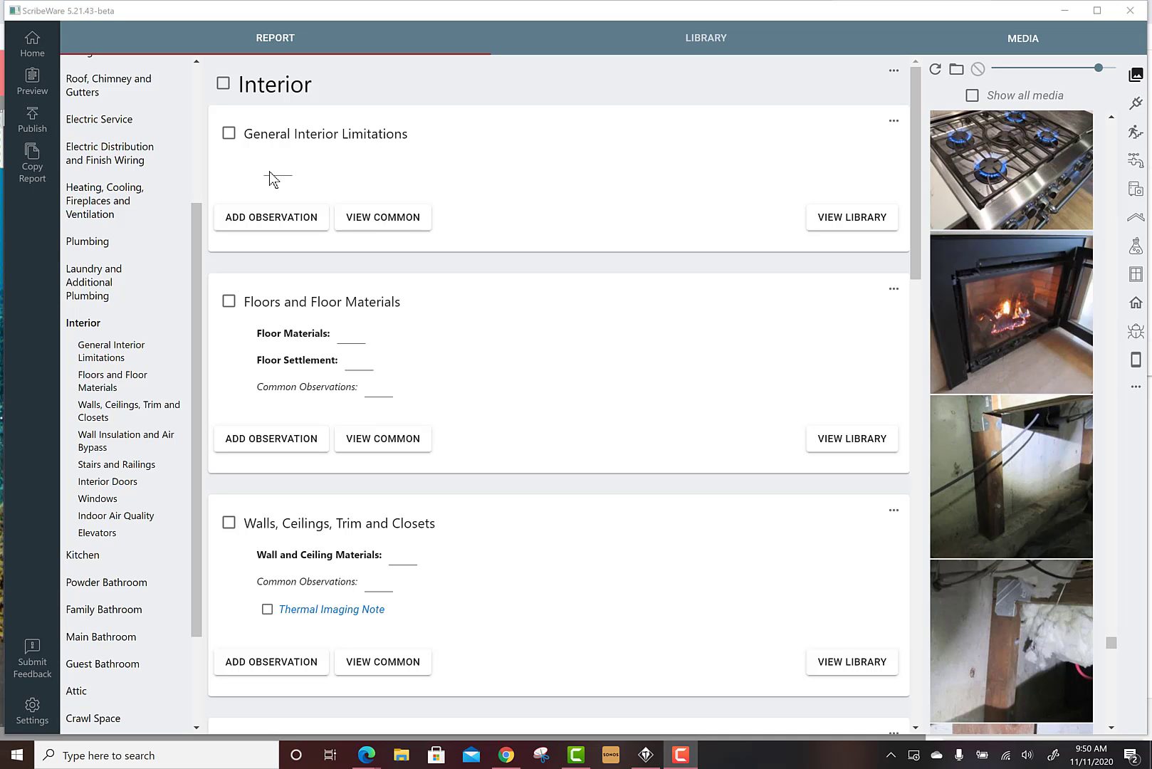
# In the Heating, Cooling, Fireplaces and Ventilation chapter, set the heating system's Heating Method to Gas forced air furnace
pyautogui.click(83, 205)
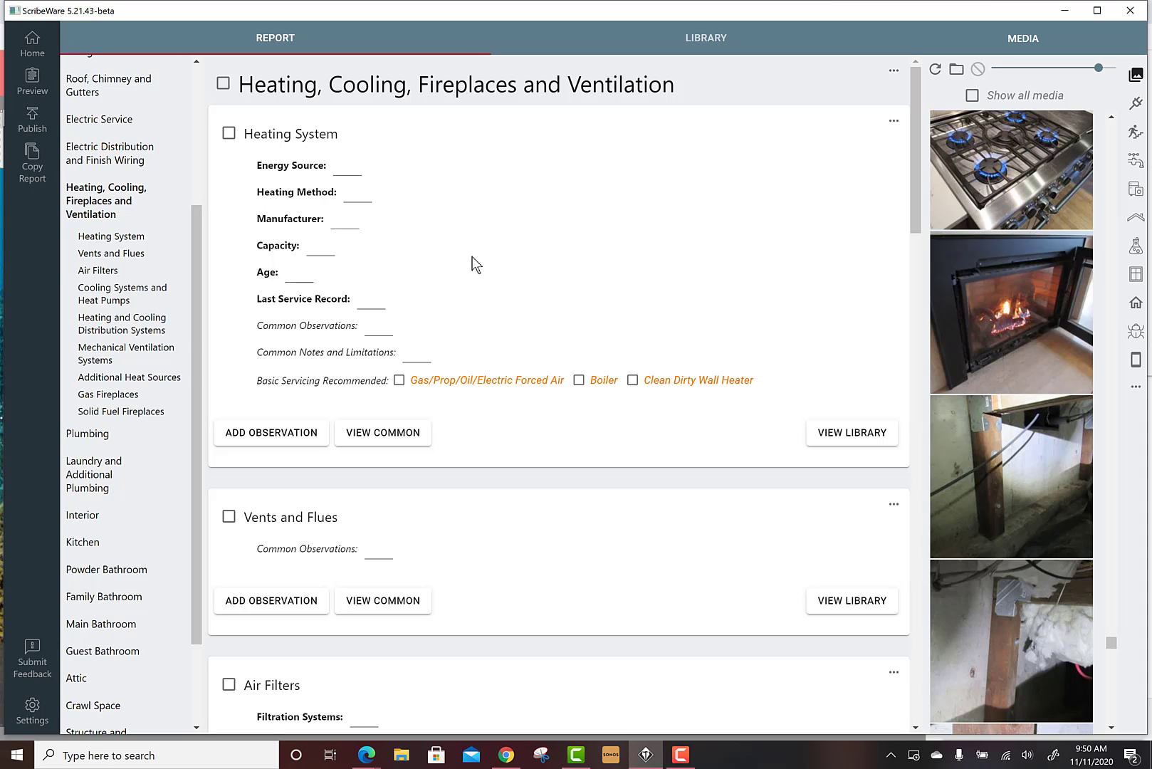
pyautogui.click(374, 201)
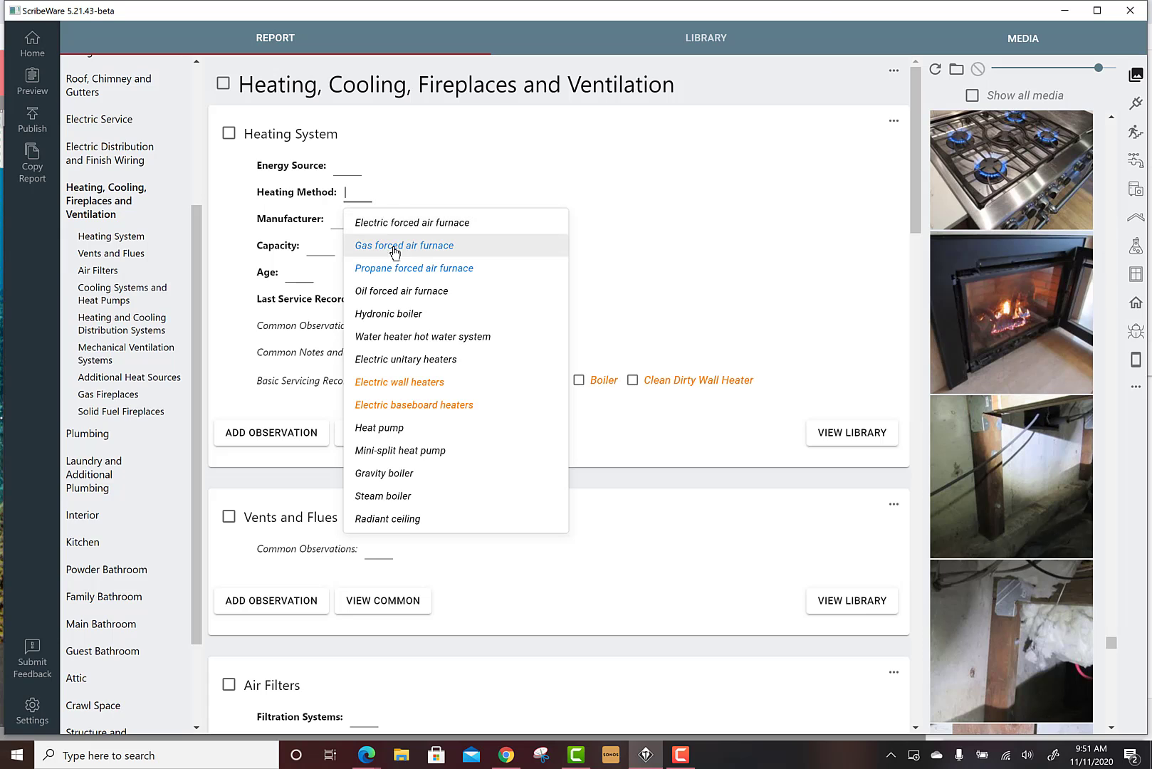
pyautogui.click(416, 246)
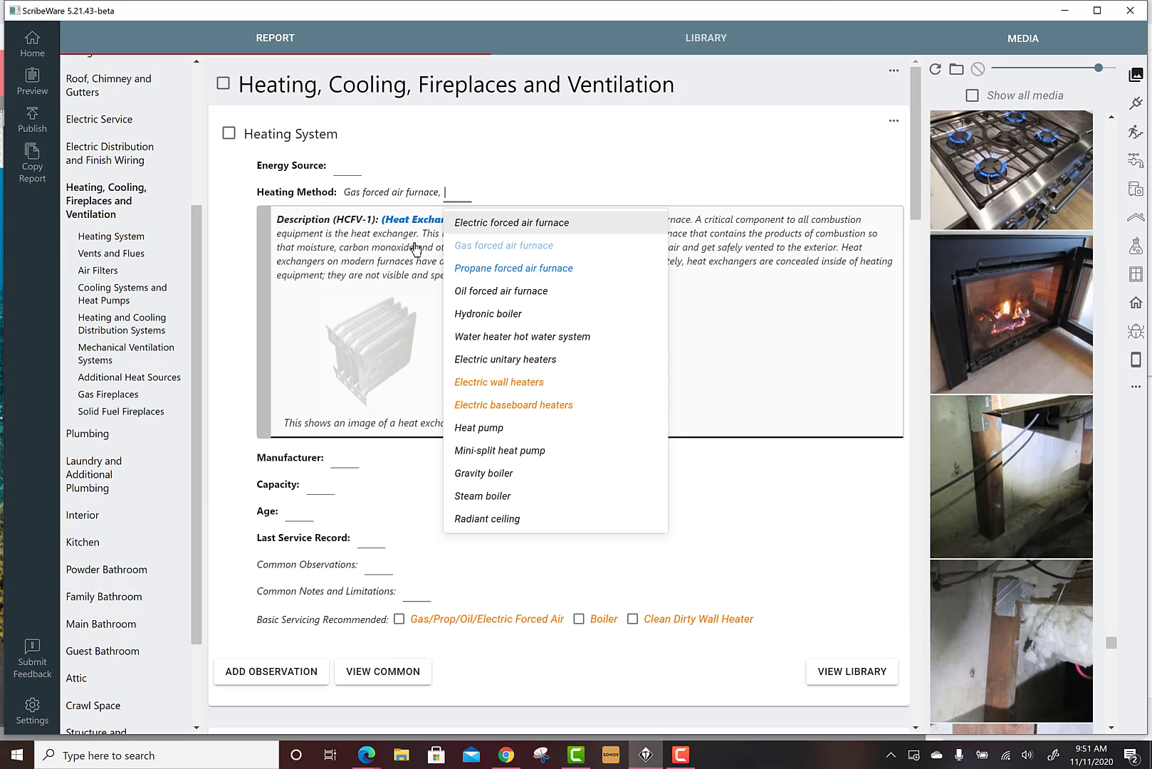
pyautogui.click(581, 180)
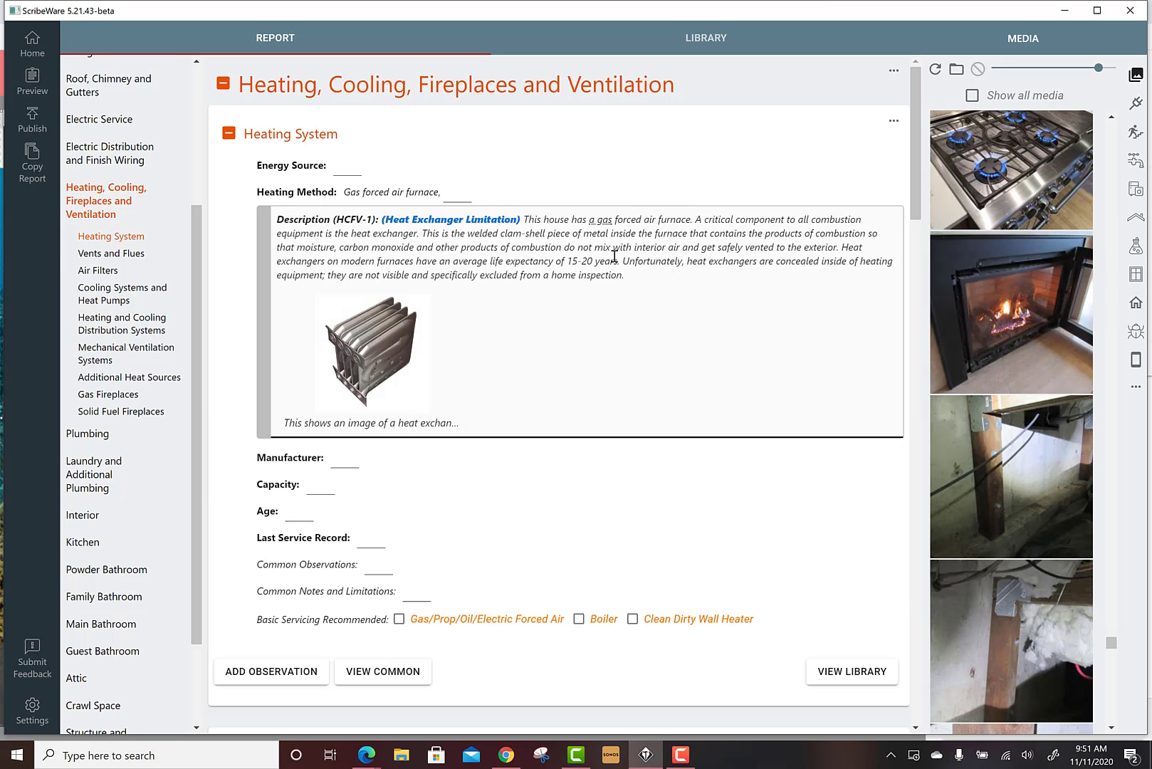
# Delete the Heat Exchanger Limitation description and clear the Gas forced air furnace value from Heating Method
pyautogui.click(573, 275)
pyautogui.click(856, 194)
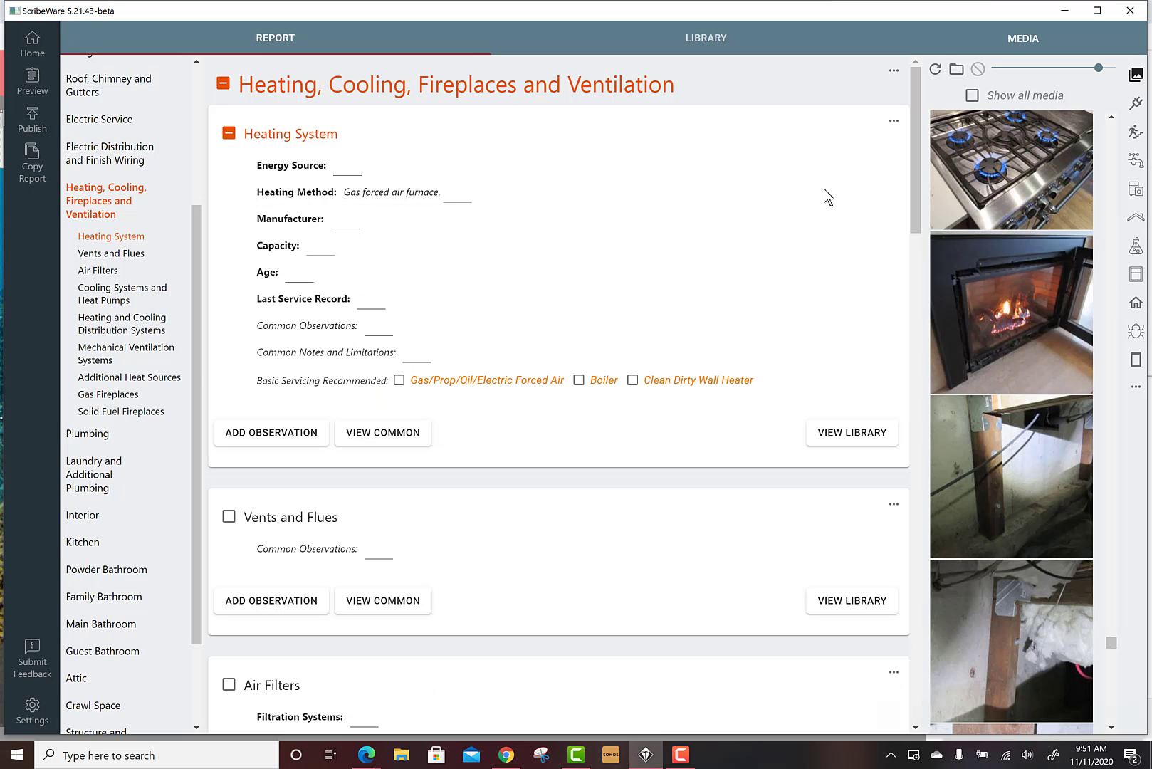
pyautogui.click(394, 194)
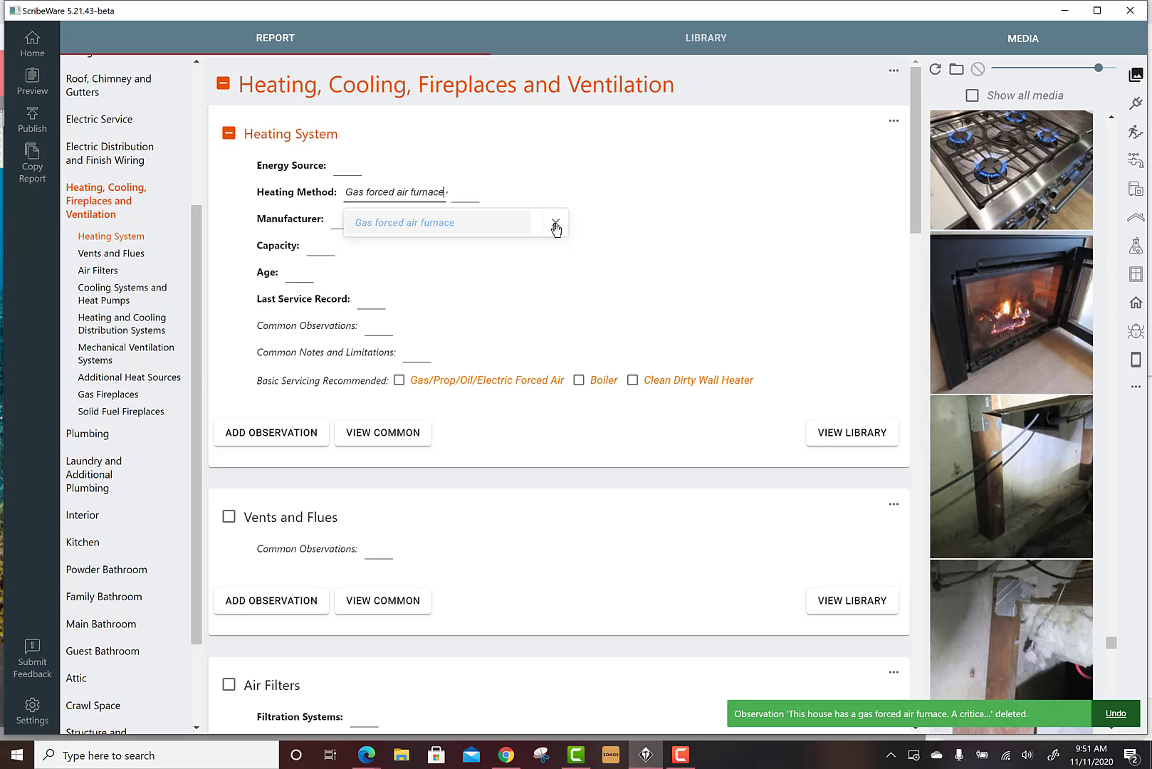
pyautogui.click(556, 223)
pyautogui.click(582, 190)
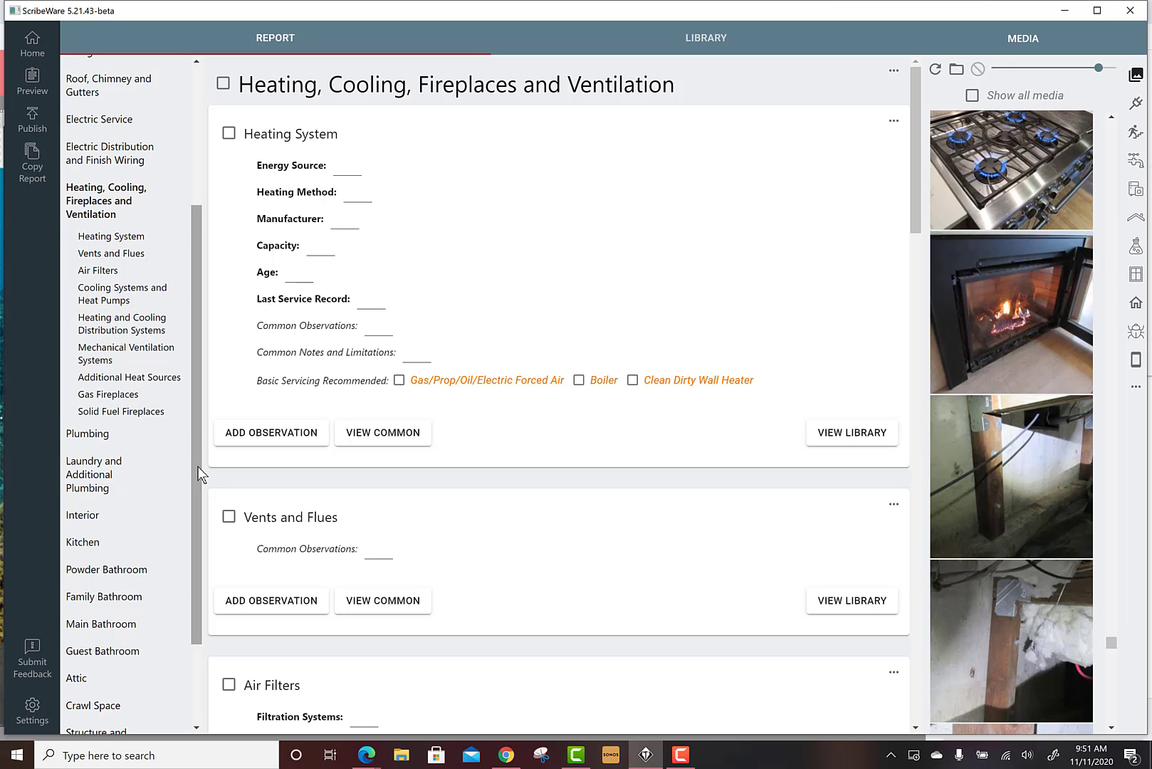
# In Interior's General Interior Limitations, try an observation by searching "windo" and inserting the Description about window headers and sills, and delete it again
pyautogui.moveTo(198, 466); pyautogui.dragTo(193, 494)
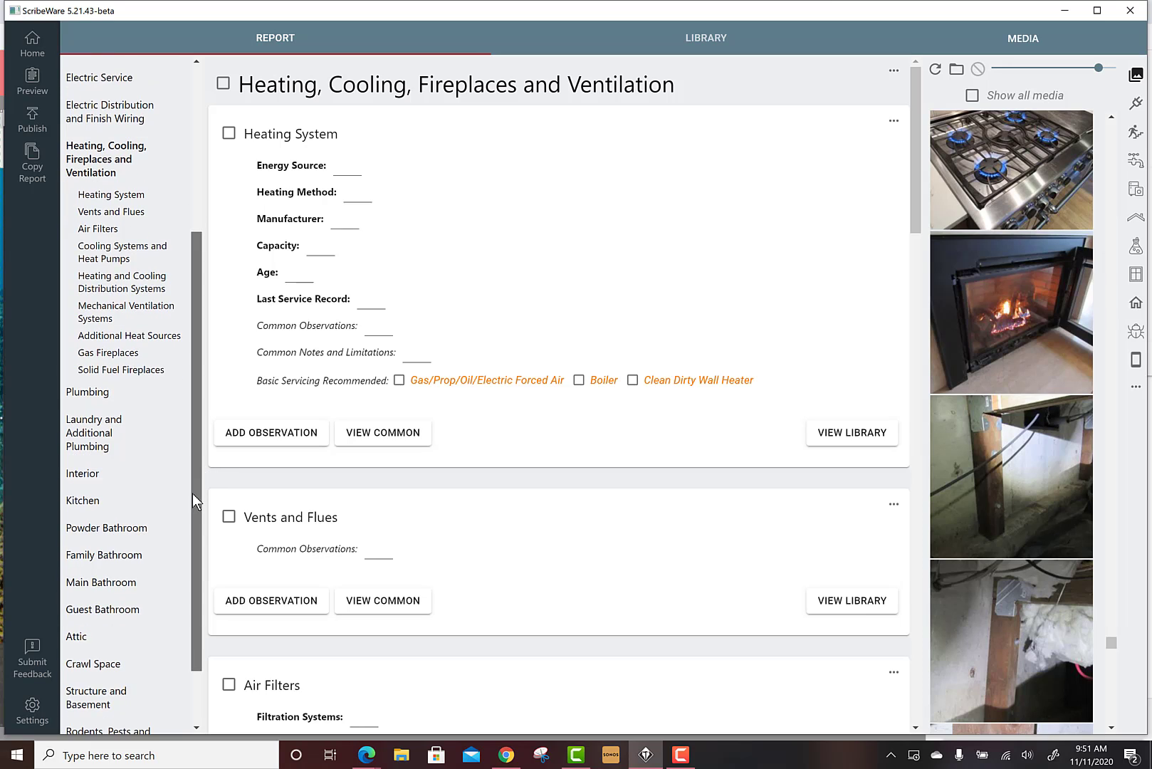
pyautogui.click(80, 483)
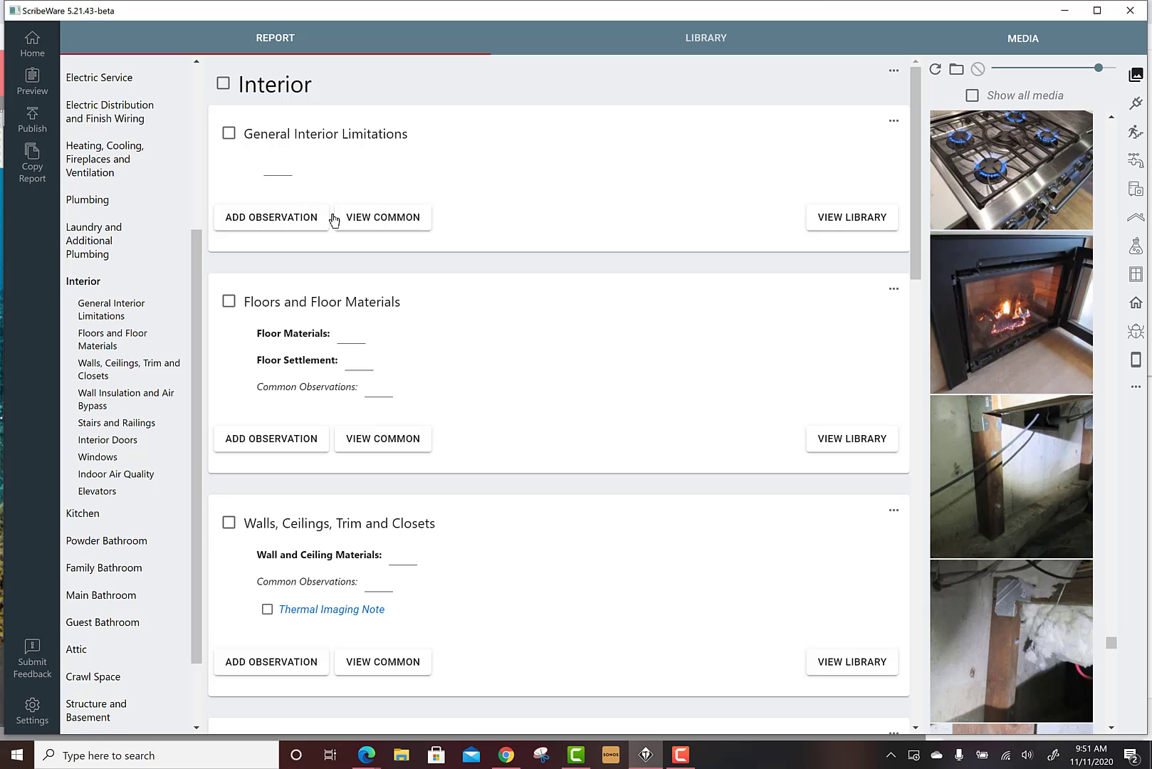
pyautogui.click(290, 218)
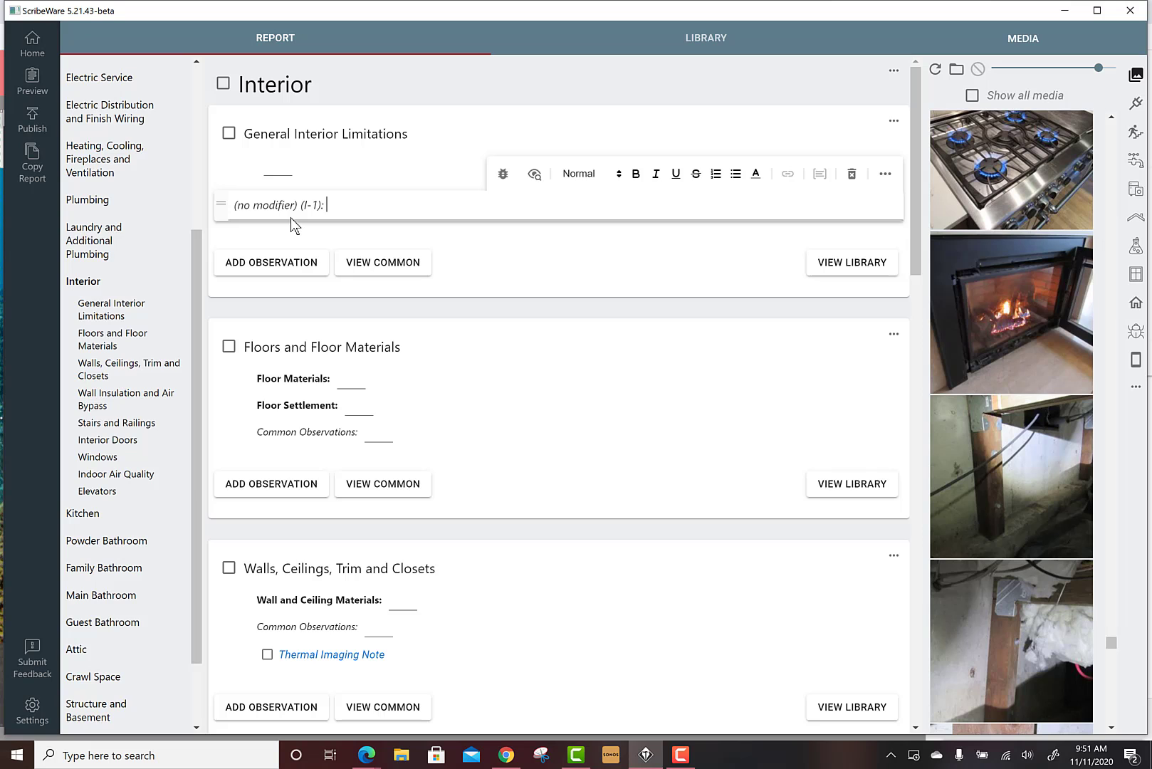
pyautogui.write('windo')
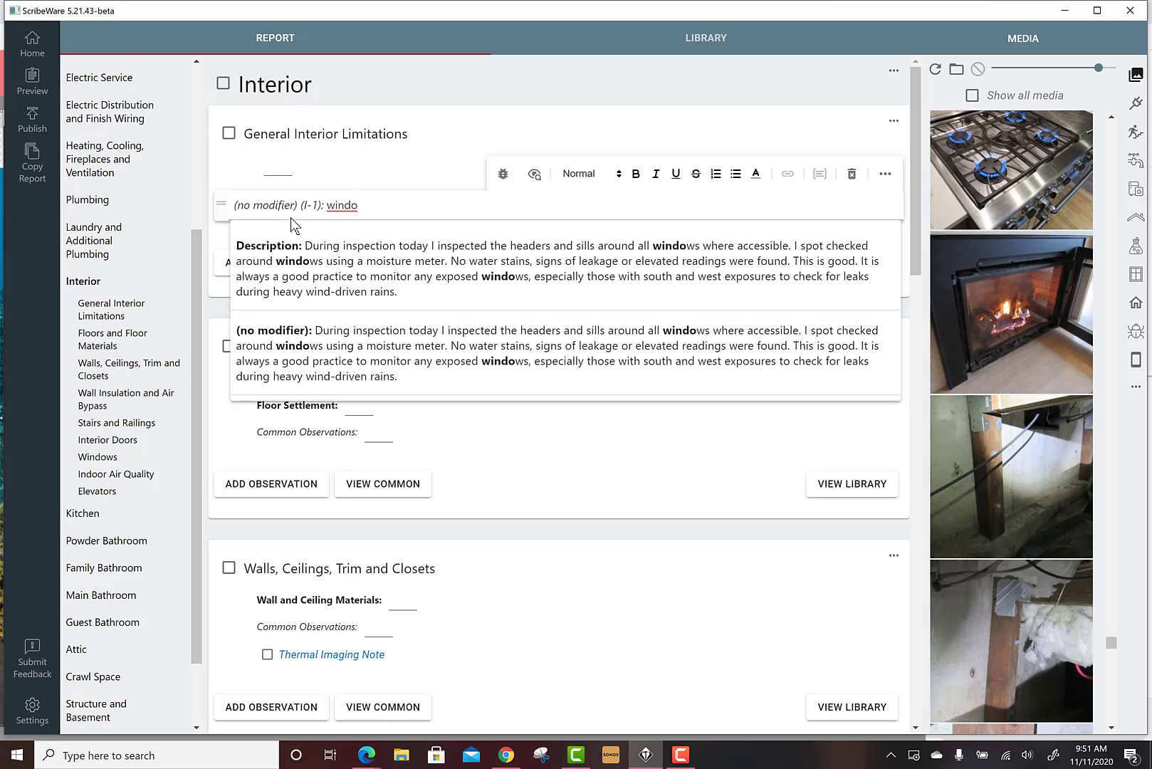
pyautogui.click(359, 265)
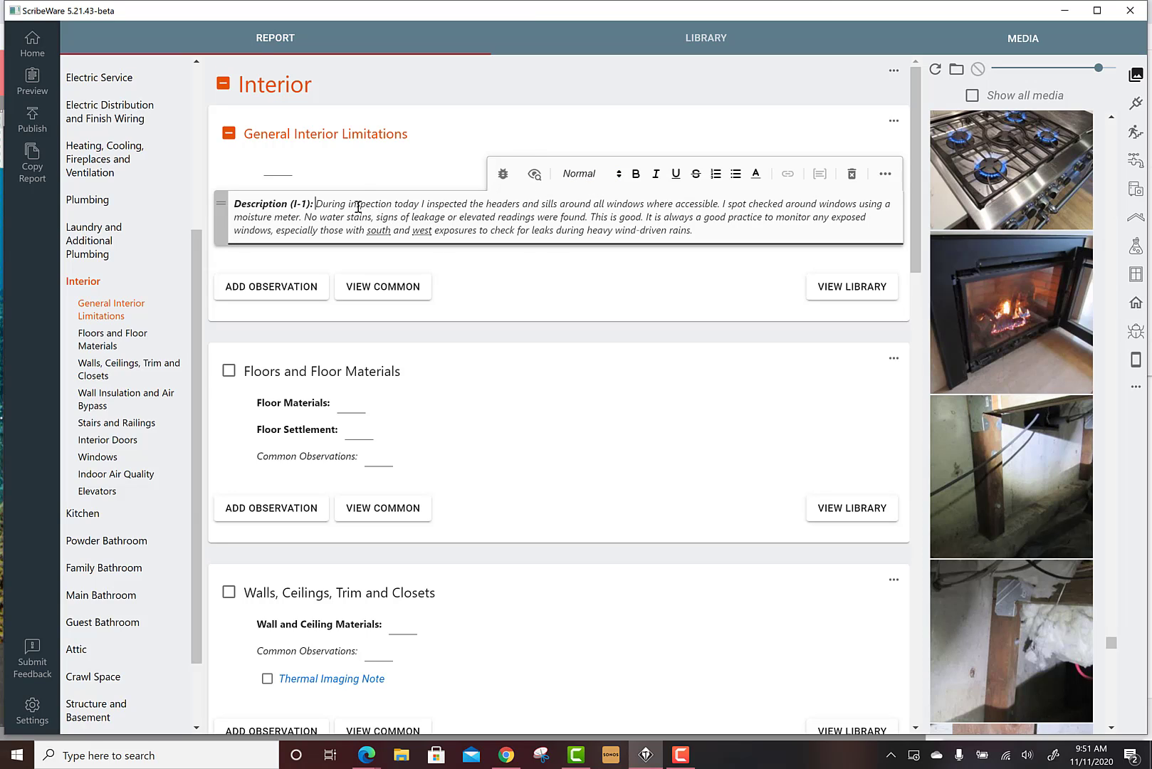
pyautogui.click(852, 174)
# Create a blank observation in General Interior Limitations, give it the Description modifier and add it to the library
pyautogui.click(277, 228)
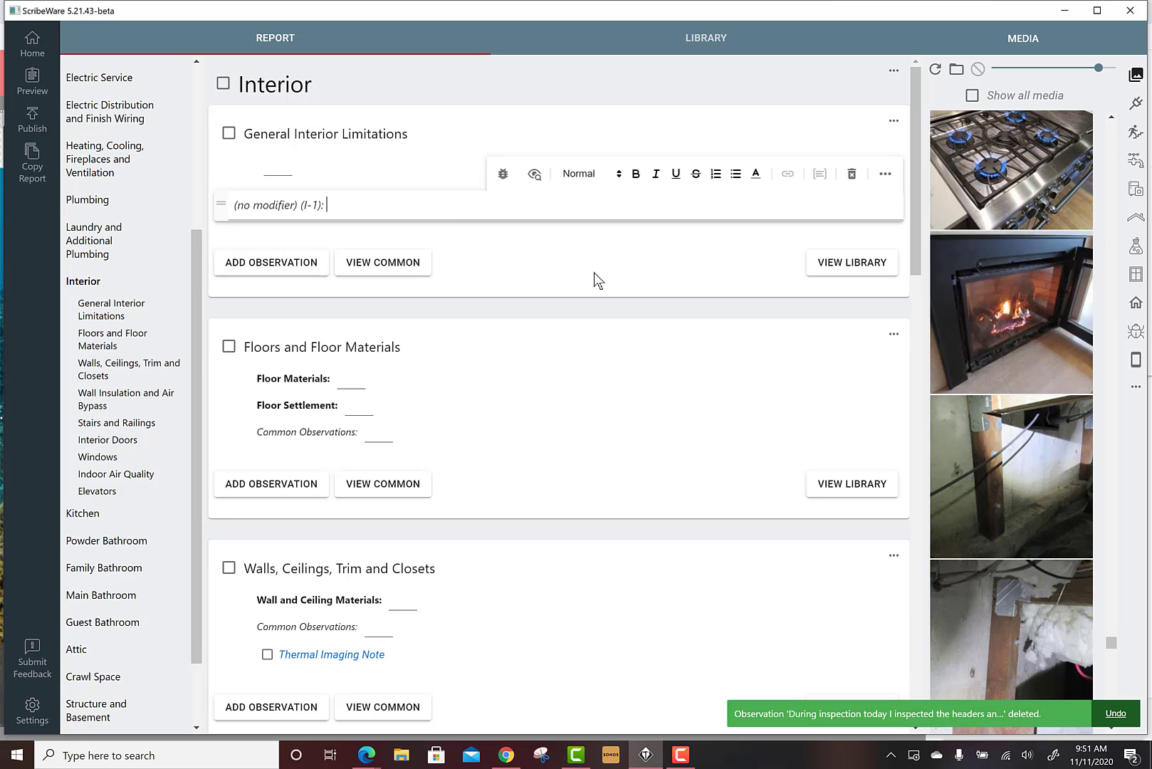
pyautogui.click(284, 208)
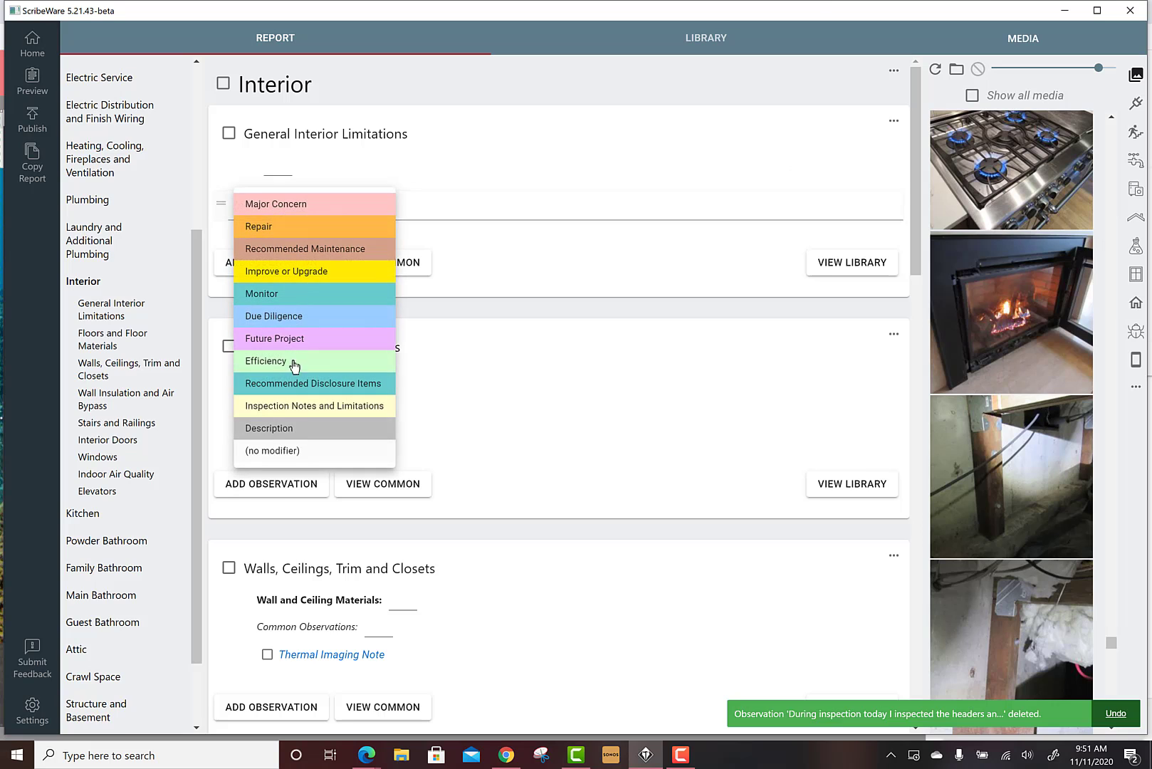
pyautogui.click(281, 428)
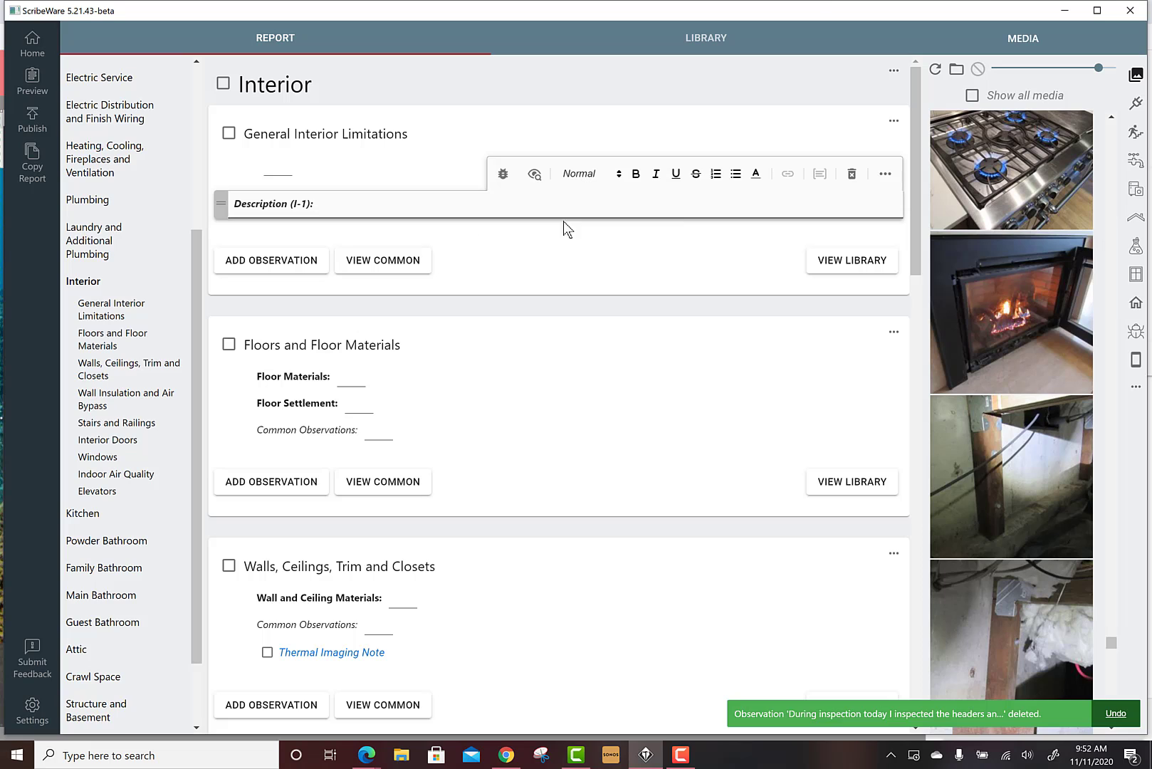
pyautogui.click(885, 174)
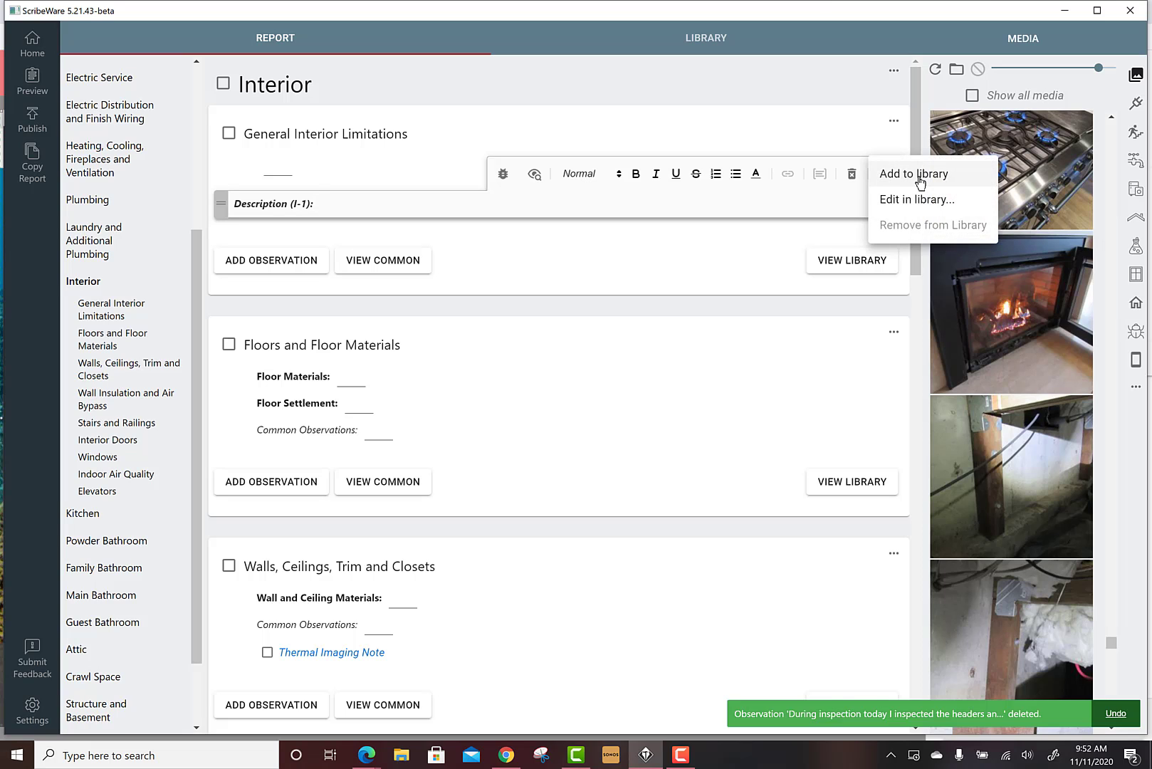
pyautogui.click(919, 178)
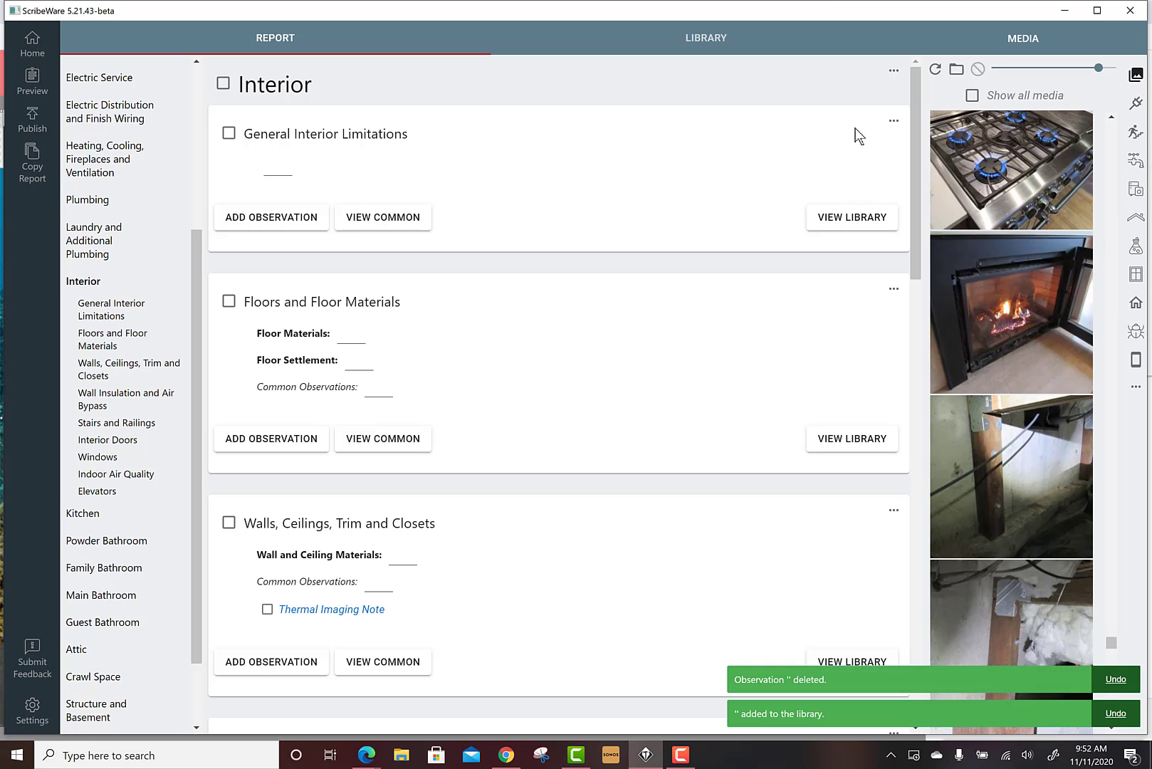
# Add an unnamed field with the window headers and sills default description to General Interior Limitations, and save it to the Orca Residential template
pyautogui.click(894, 121)
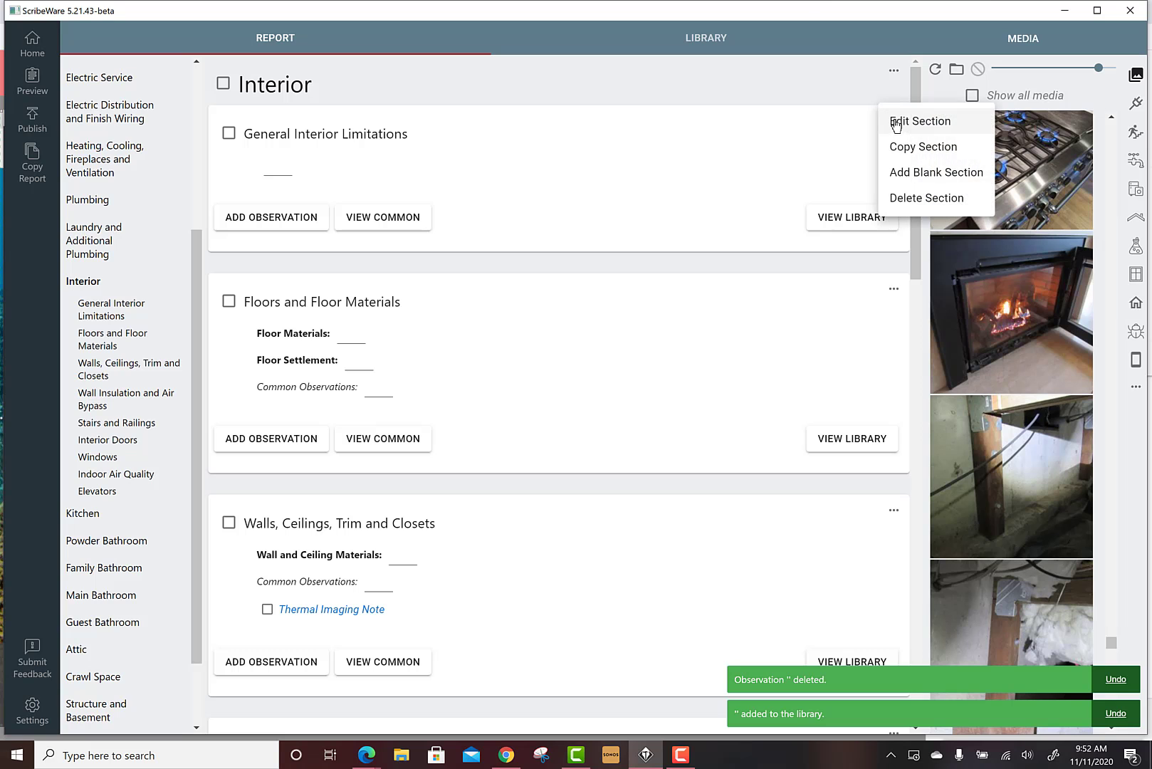
pyautogui.click(906, 124)
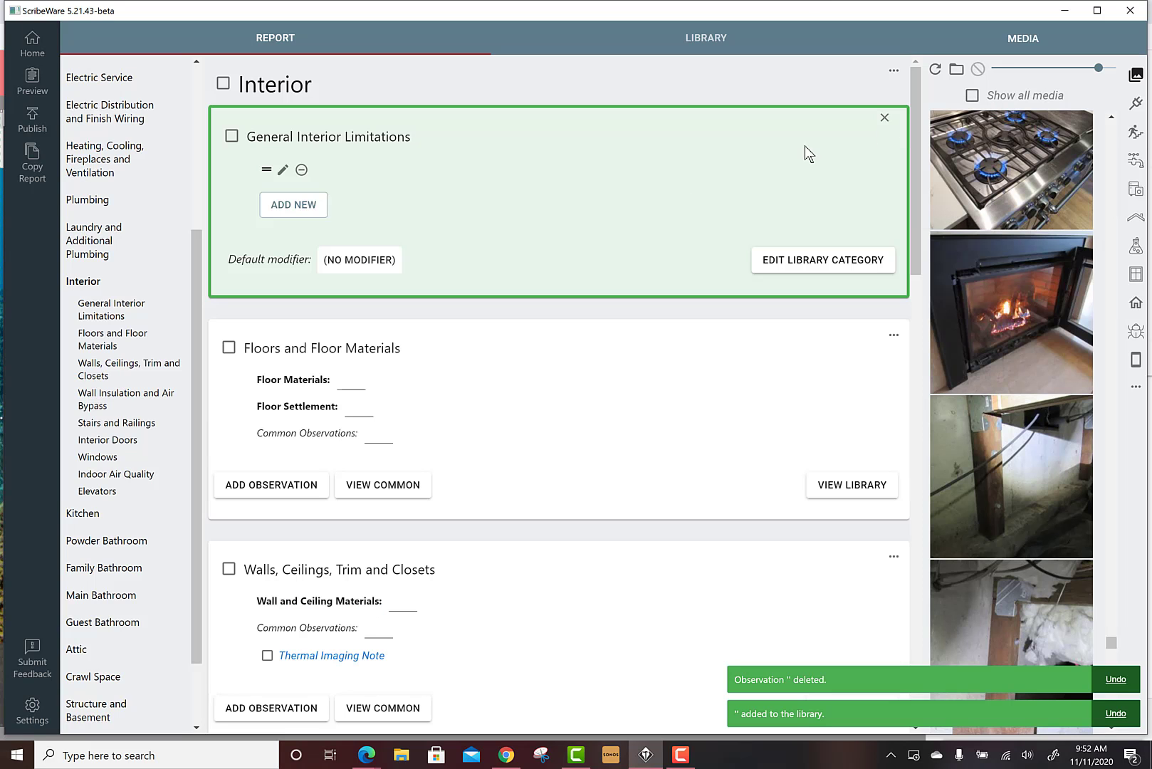
pyautogui.click(303, 206)
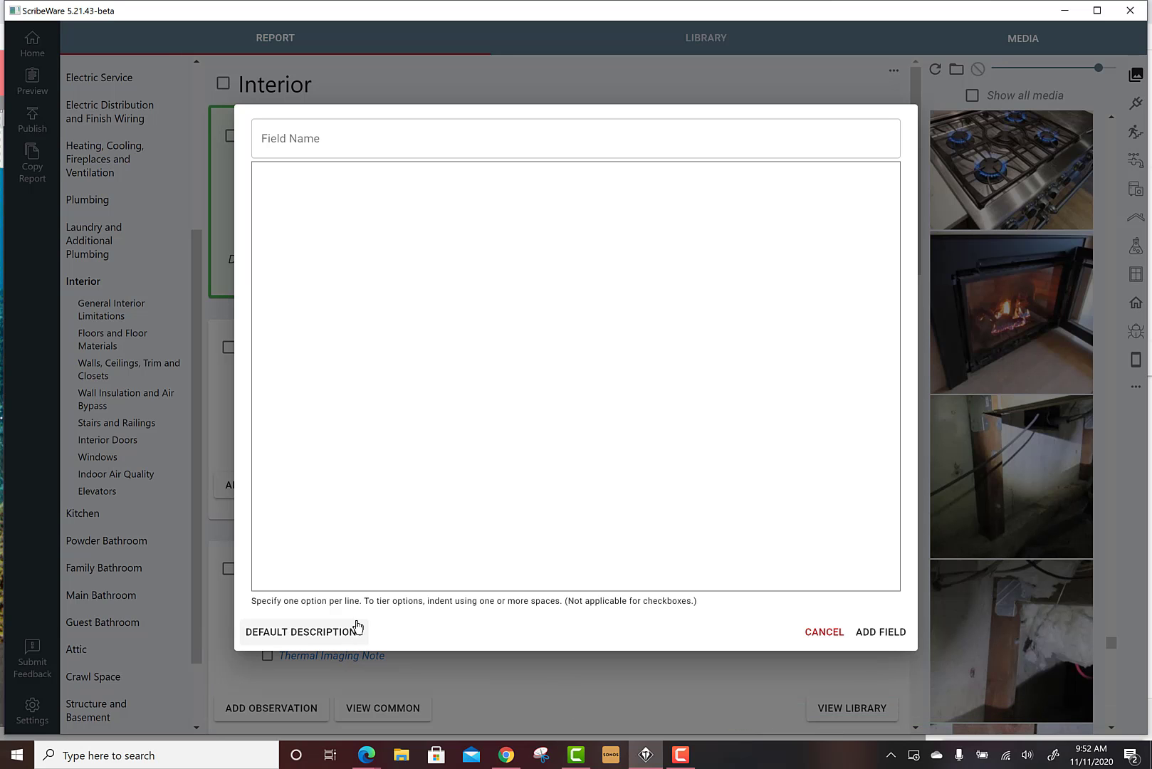
pyautogui.click(321, 639)
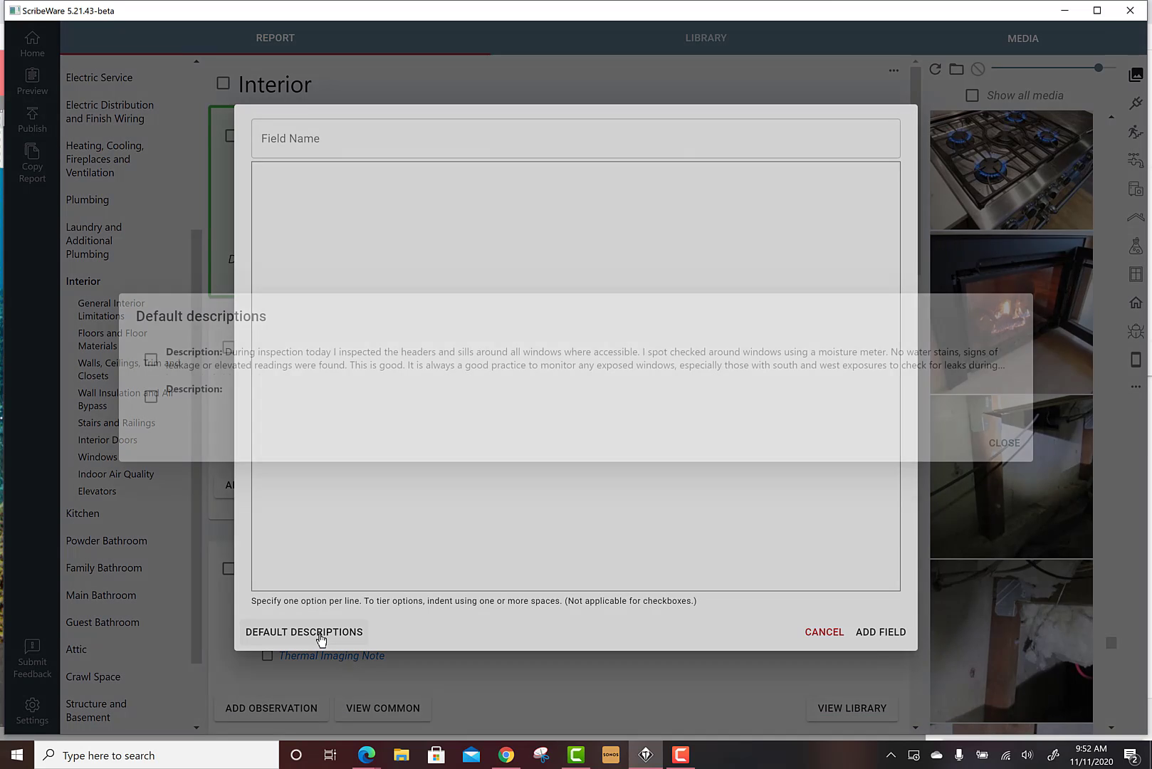
pyautogui.click(151, 360)
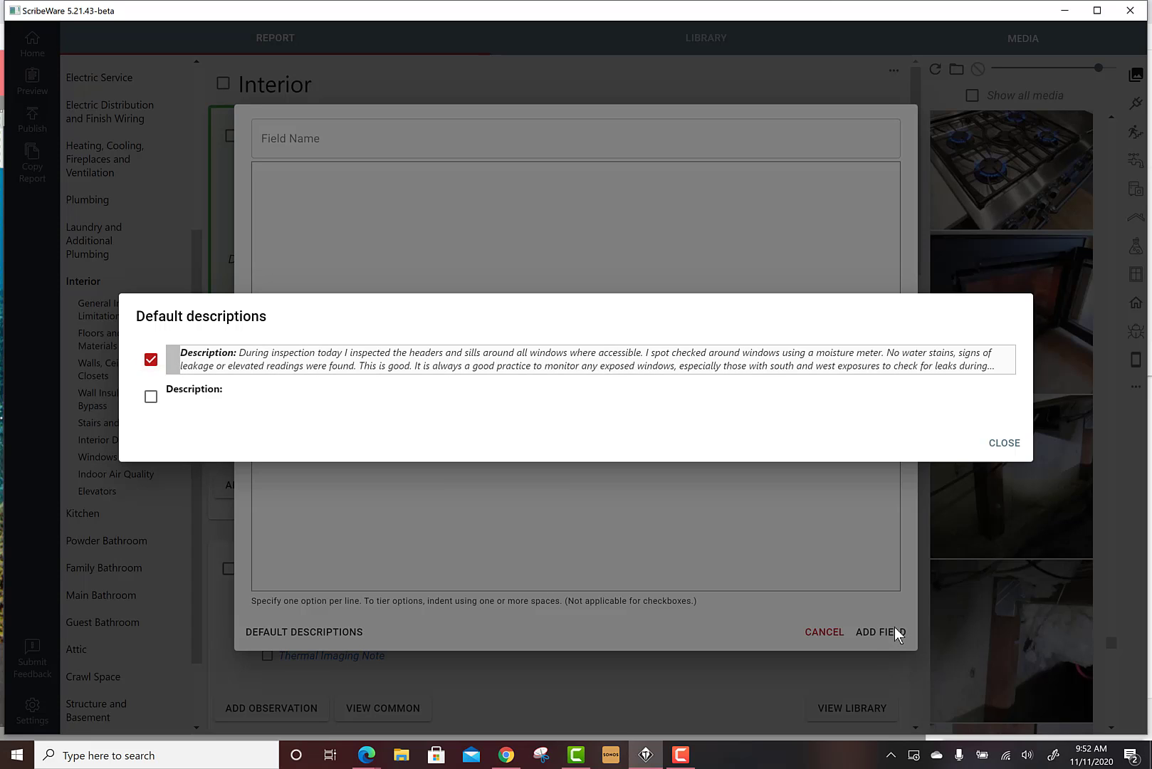
pyautogui.click(1000, 443)
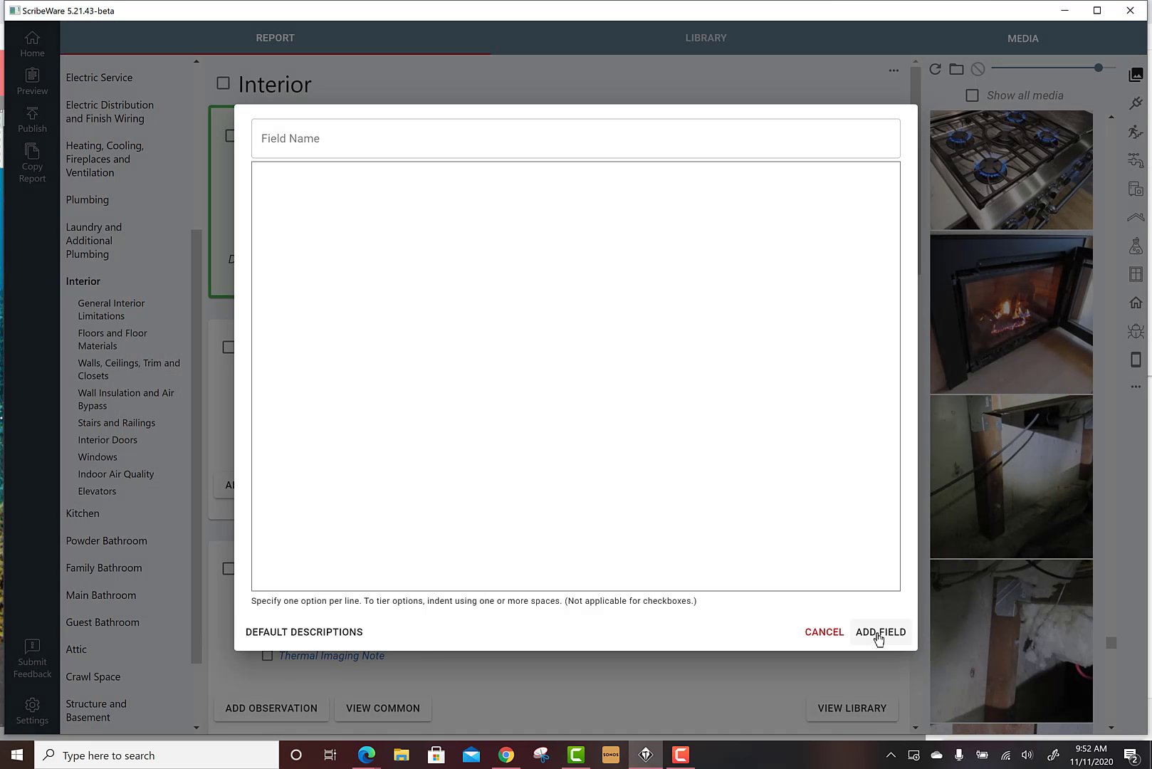
pyautogui.click(879, 636)
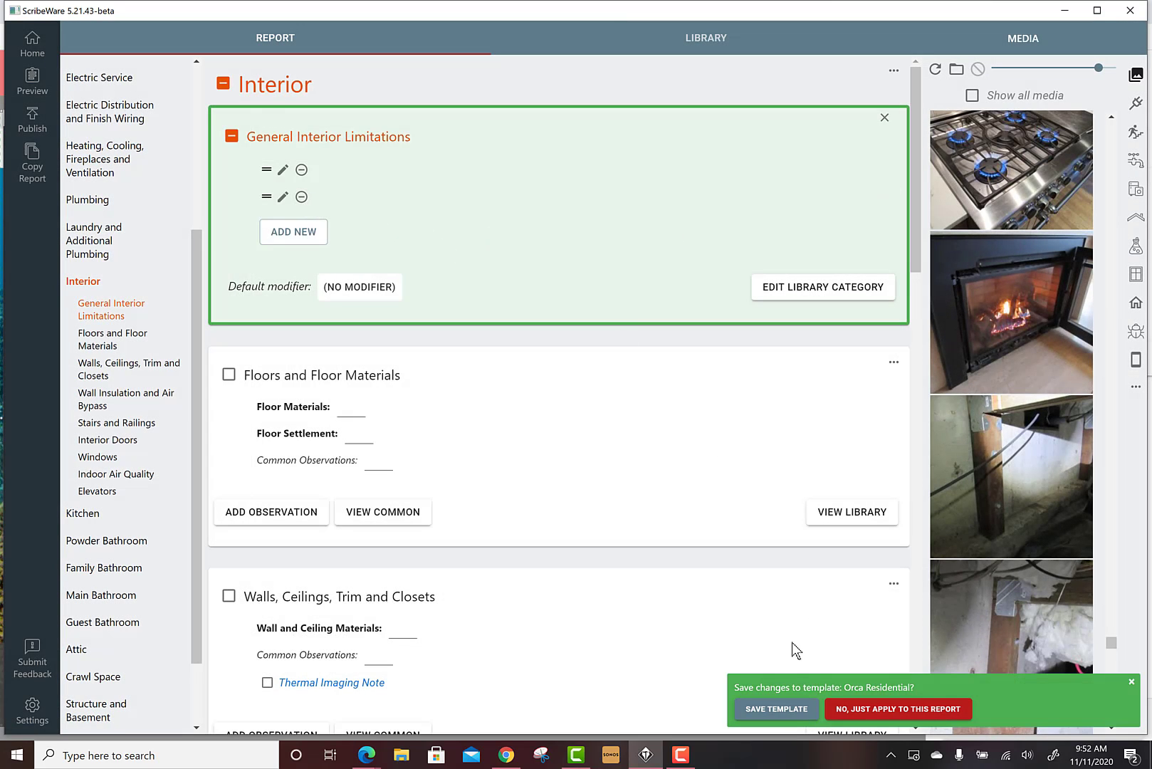
pyautogui.click(775, 708)
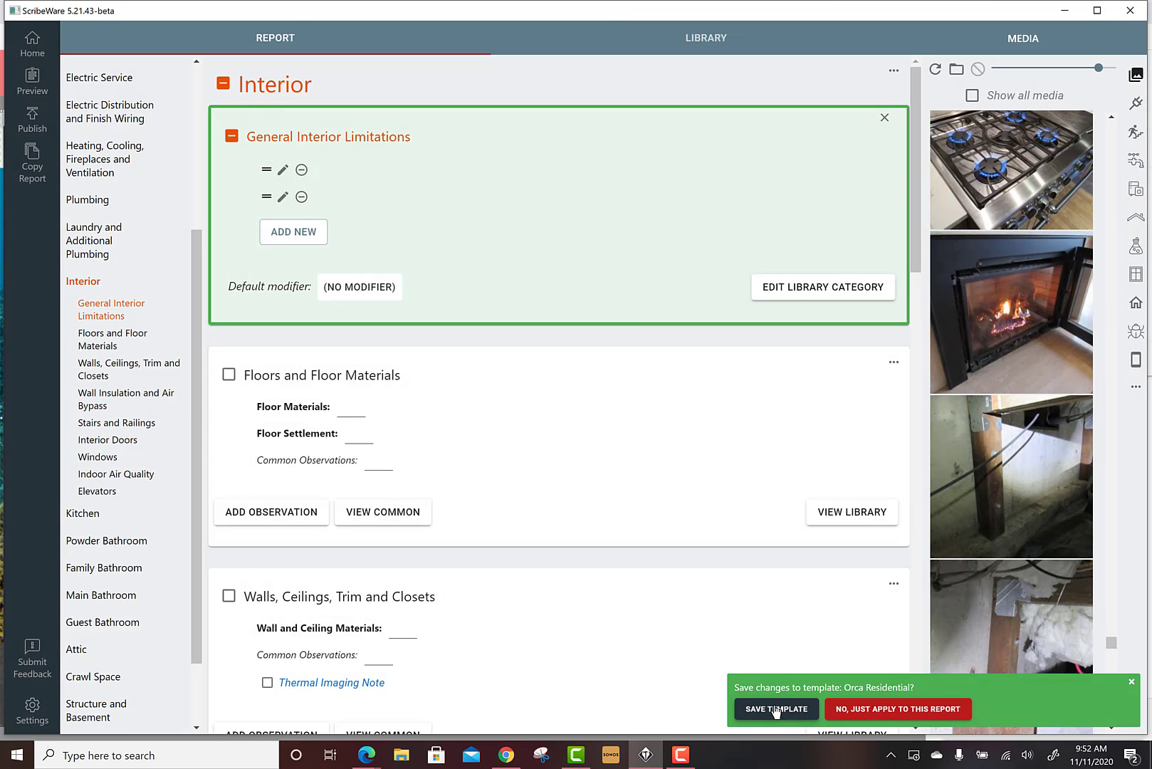
pyautogui.click(885, 119)
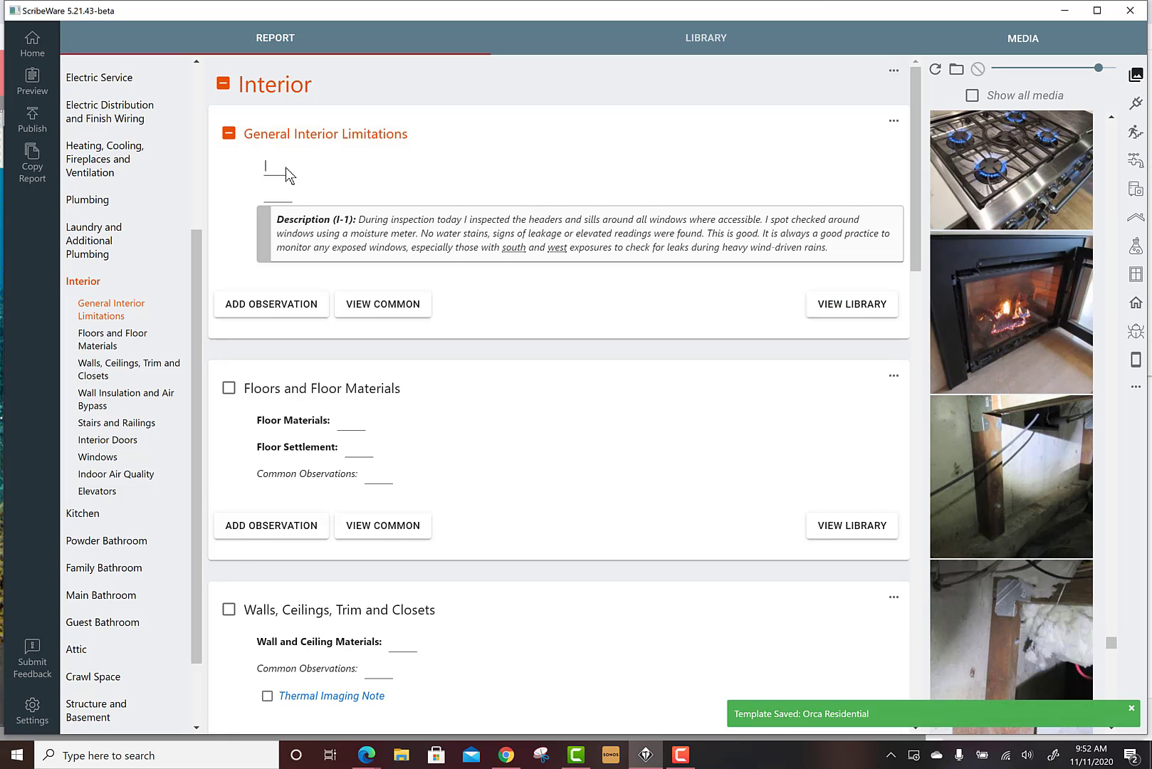
# Delete the first unnamed field from the General Interior Limitations section and finish editing the section
pyautogui.click(894, 121)
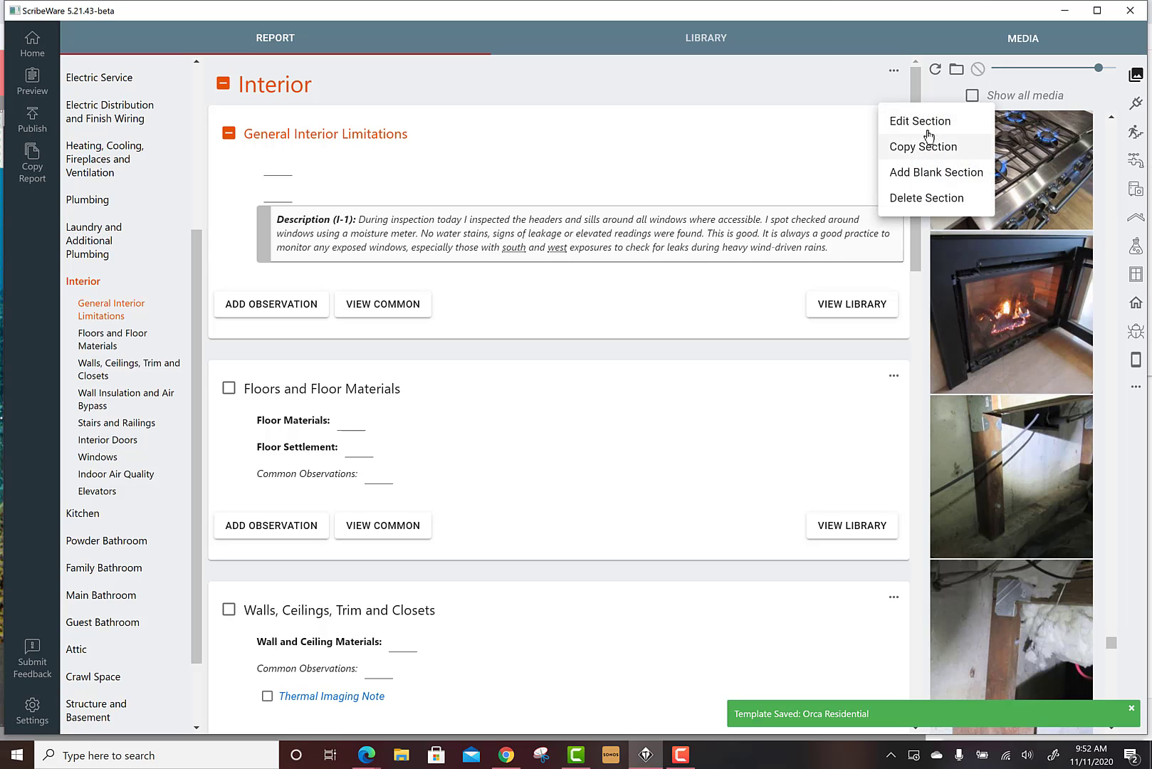
pyautogui.click(920, 122)
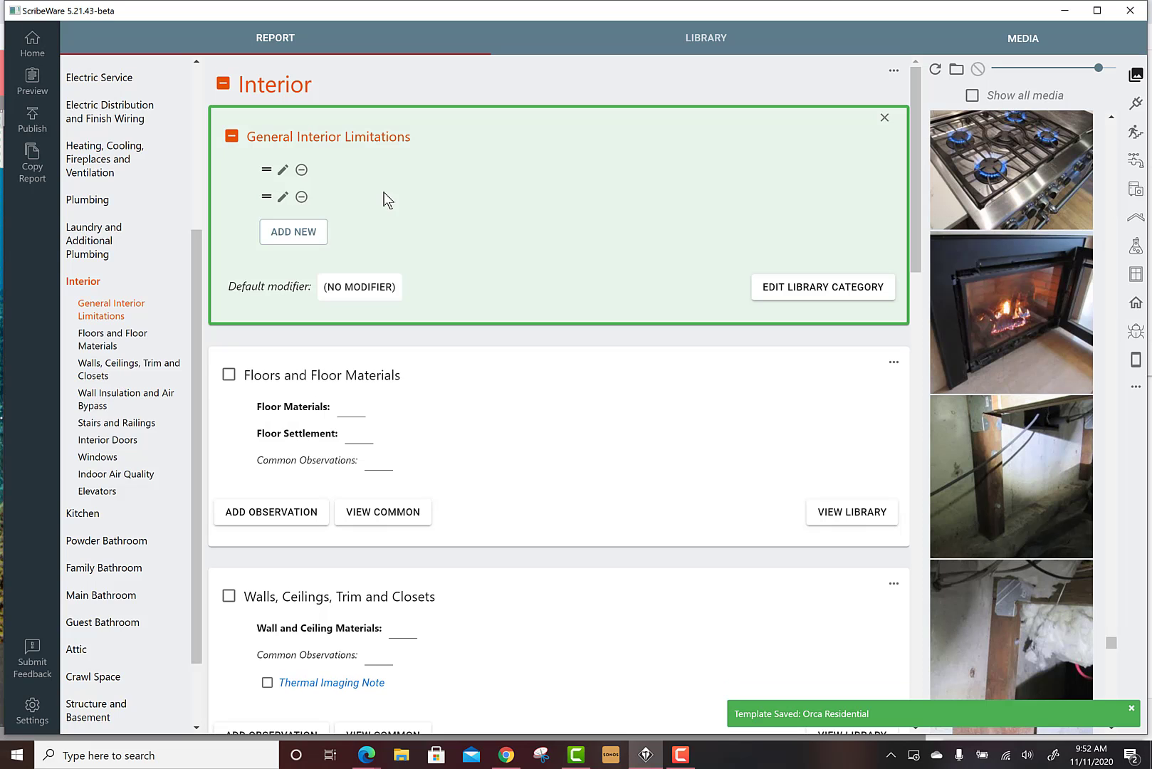
pyautogui.click(302, 169)
pyautogui.click(671, 394)
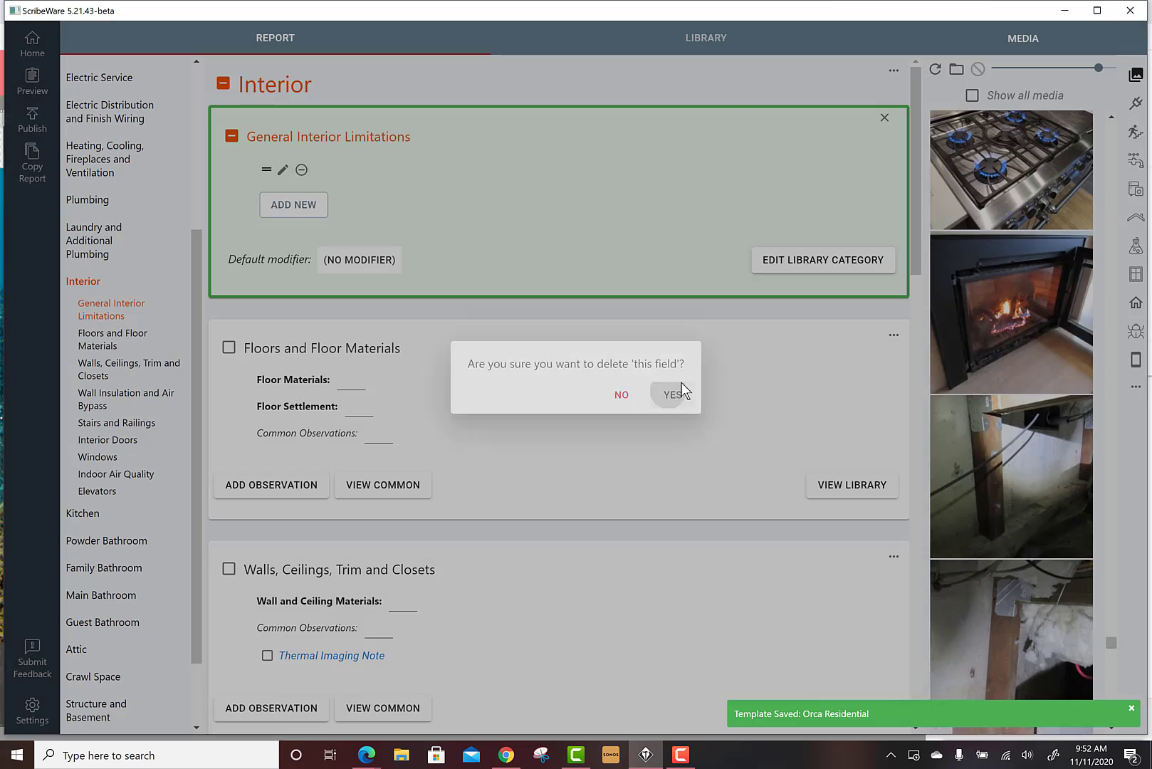
pyautogui.click(885, 117)
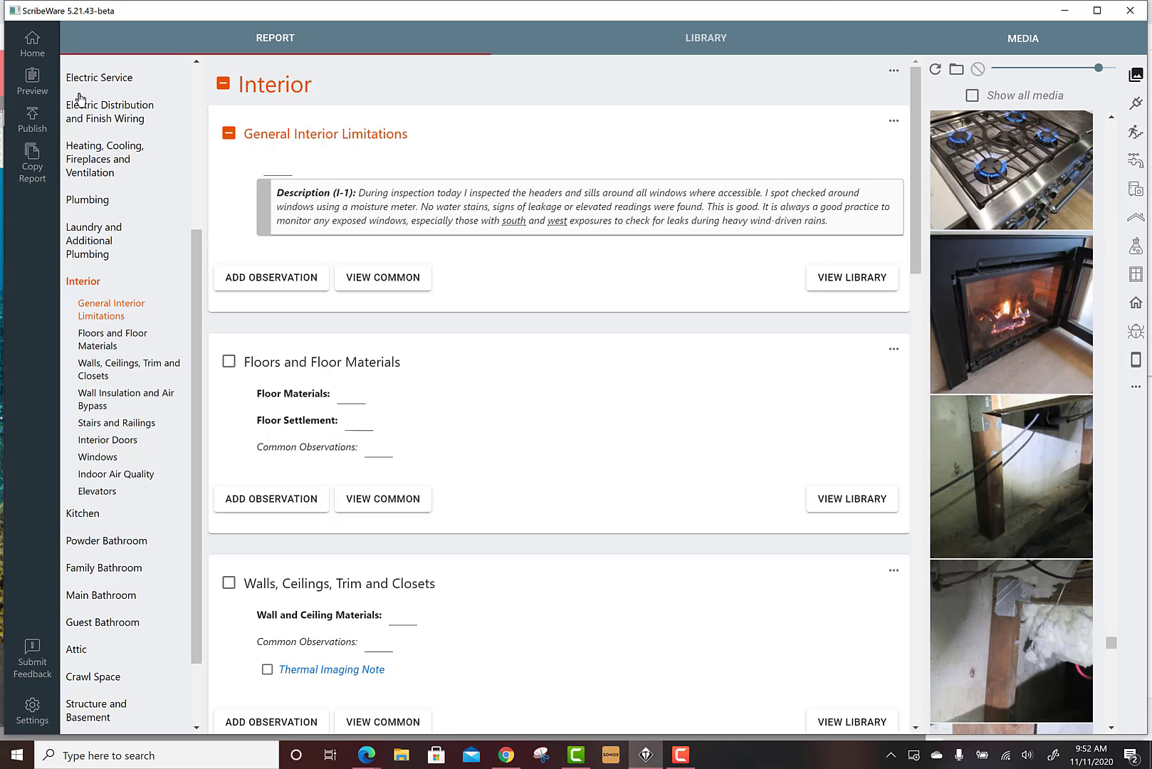
# Save the report's current setup to the Orca Residential template from Client and Property Information
pyautogui.click(554, 193)
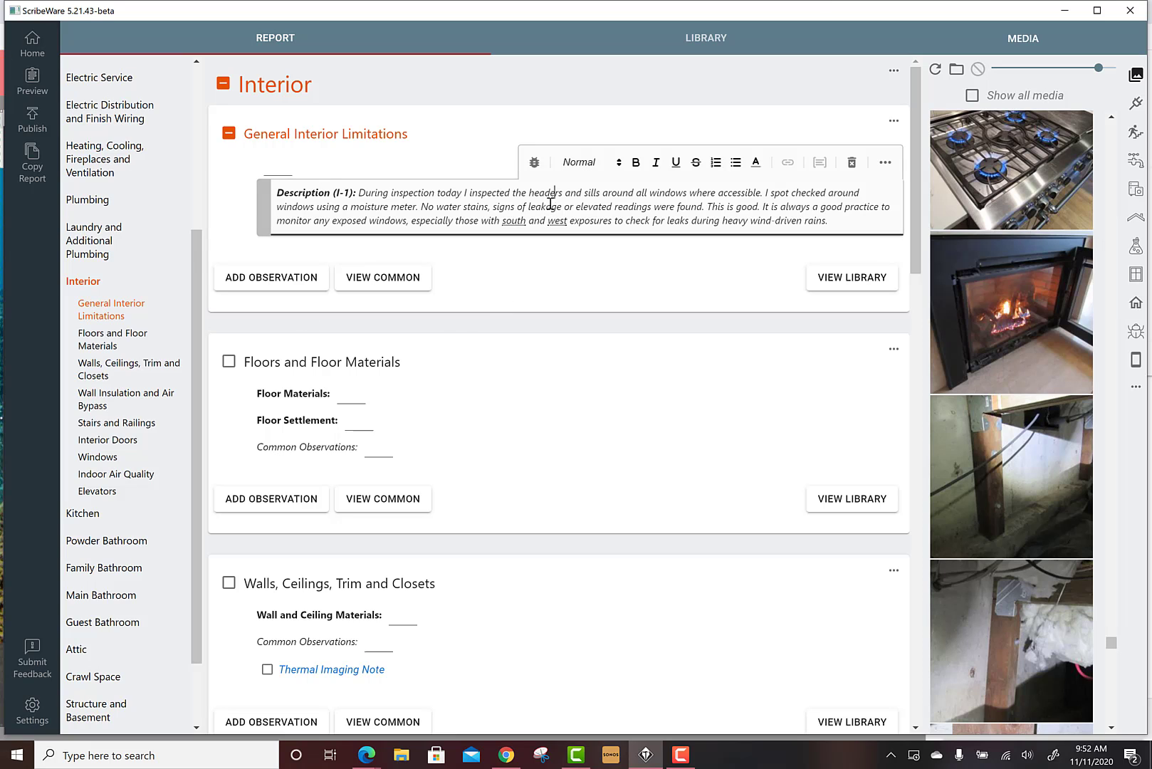
pyautogui.scroll(5, 95, 268)
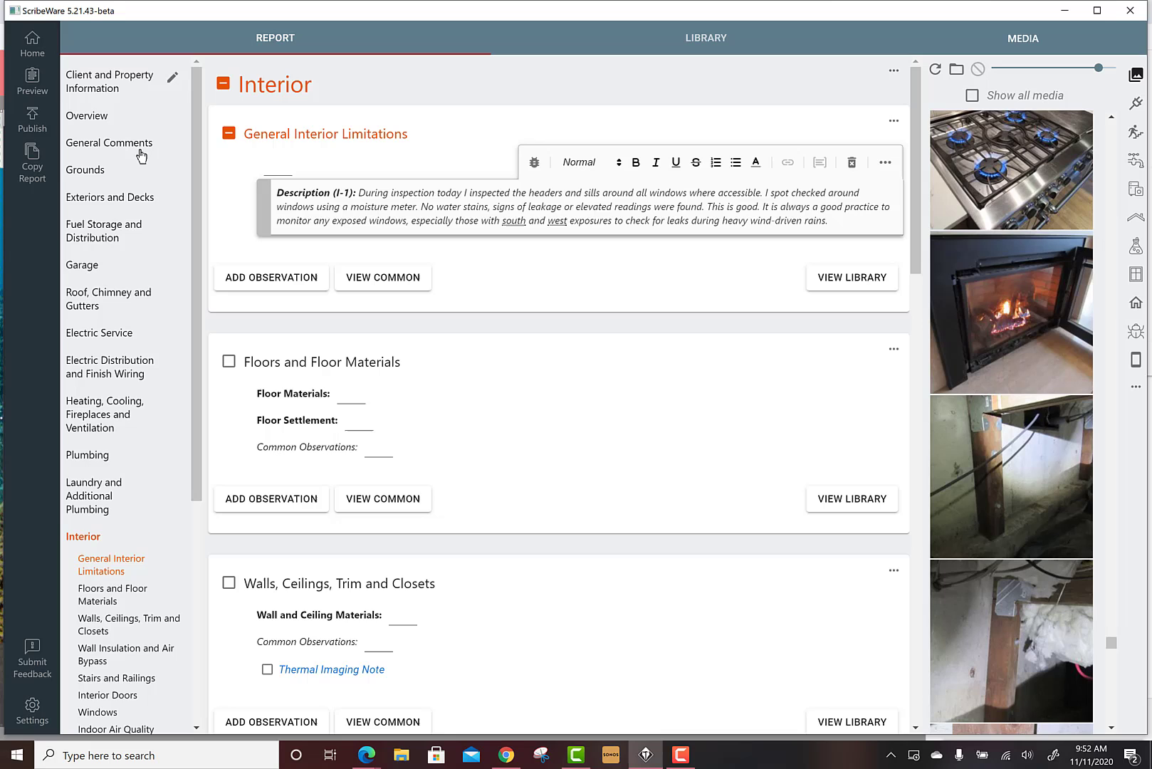
pyautogui.click(103, 93)
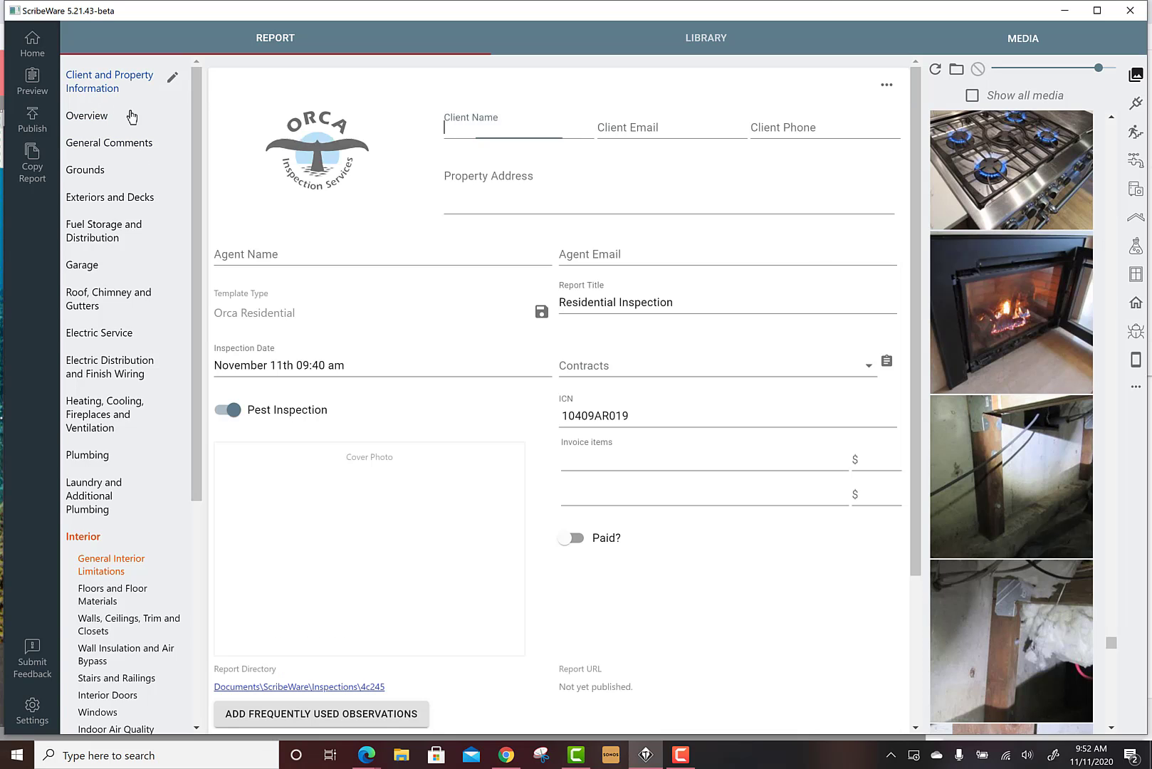
pyautogui.click(541, 314)
pyautogui.click(743, 421)
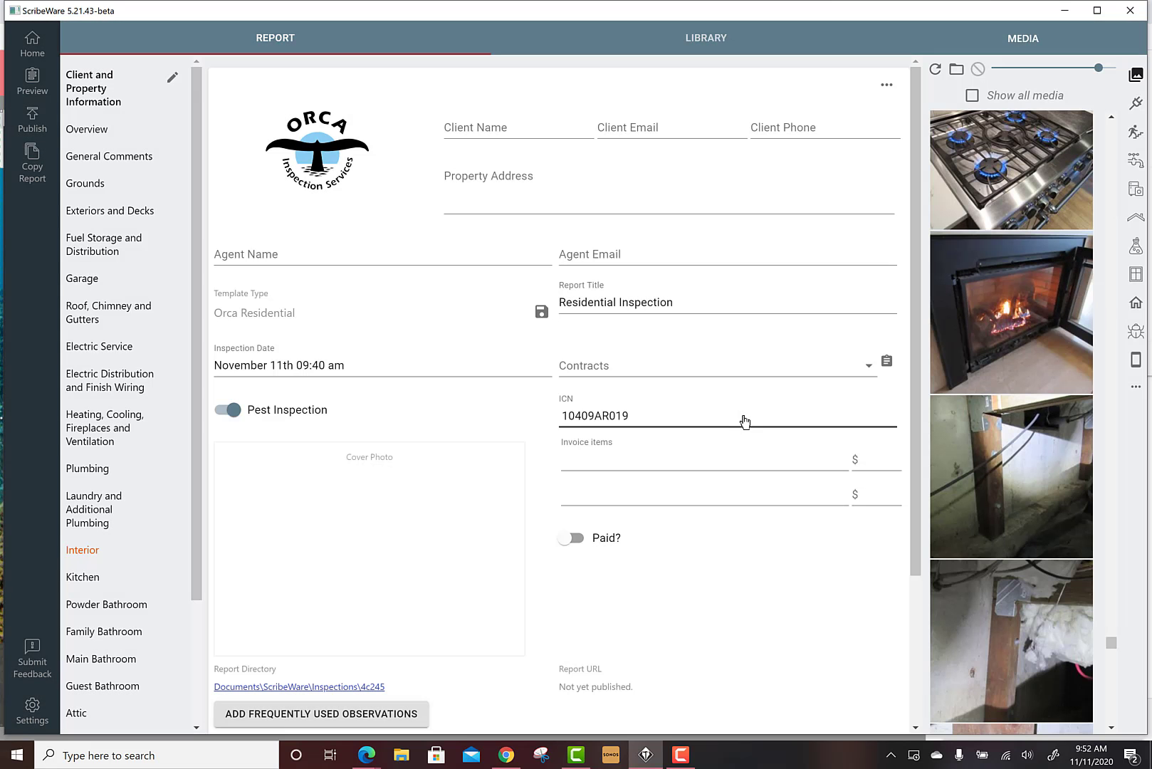
# Create a new Orca Residential report and open its Interior chapter to check the default description under General Interior Limitations
pyautogui.click(30, 51)
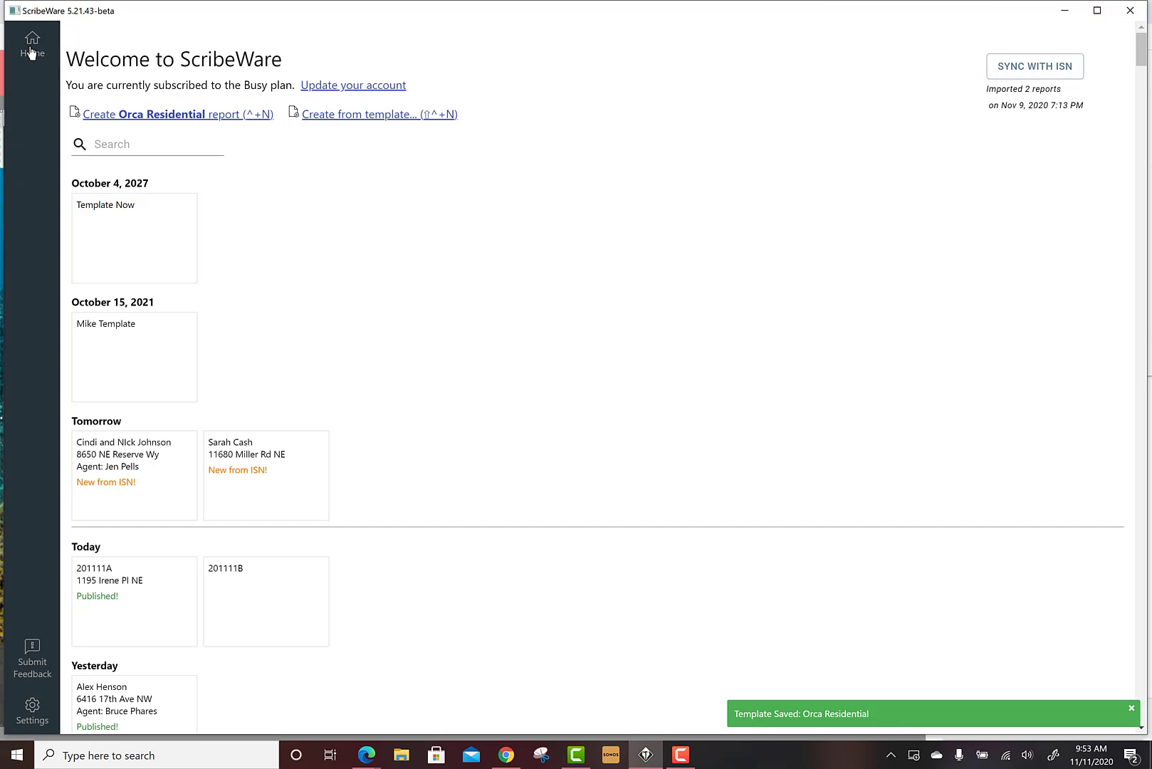
pyautogui.click(167, 116)
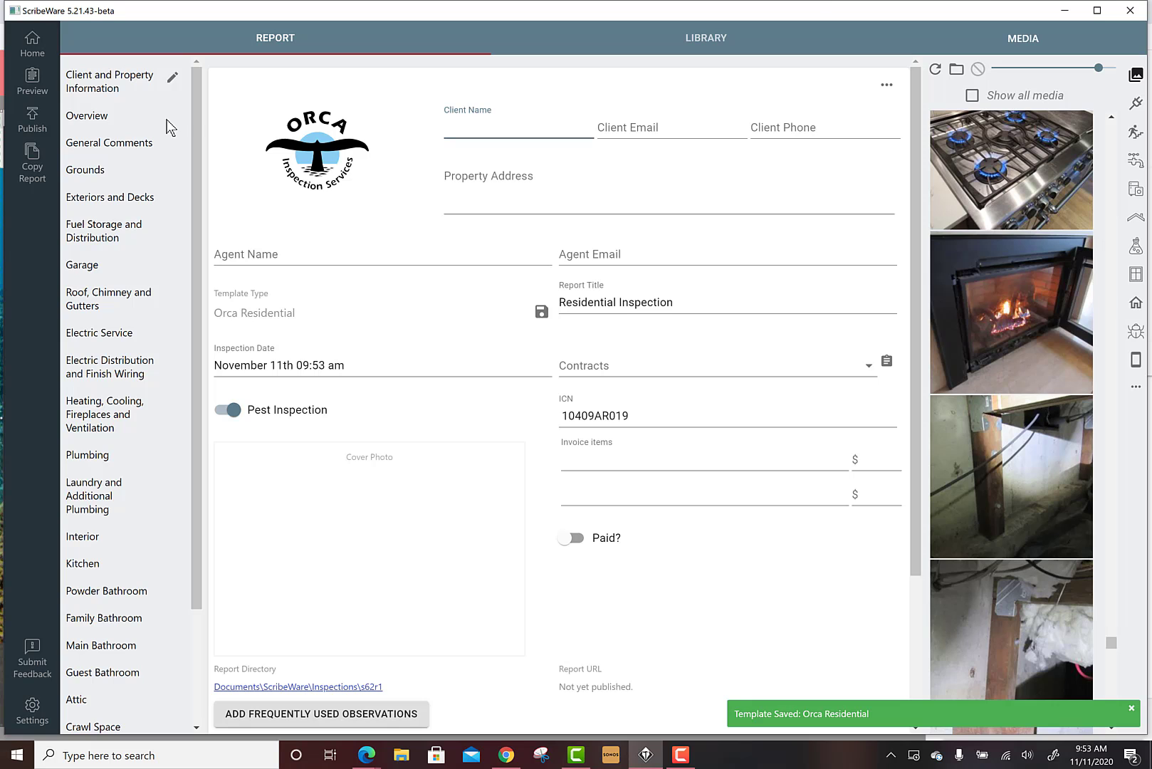
pyautogui.click(82, 541)
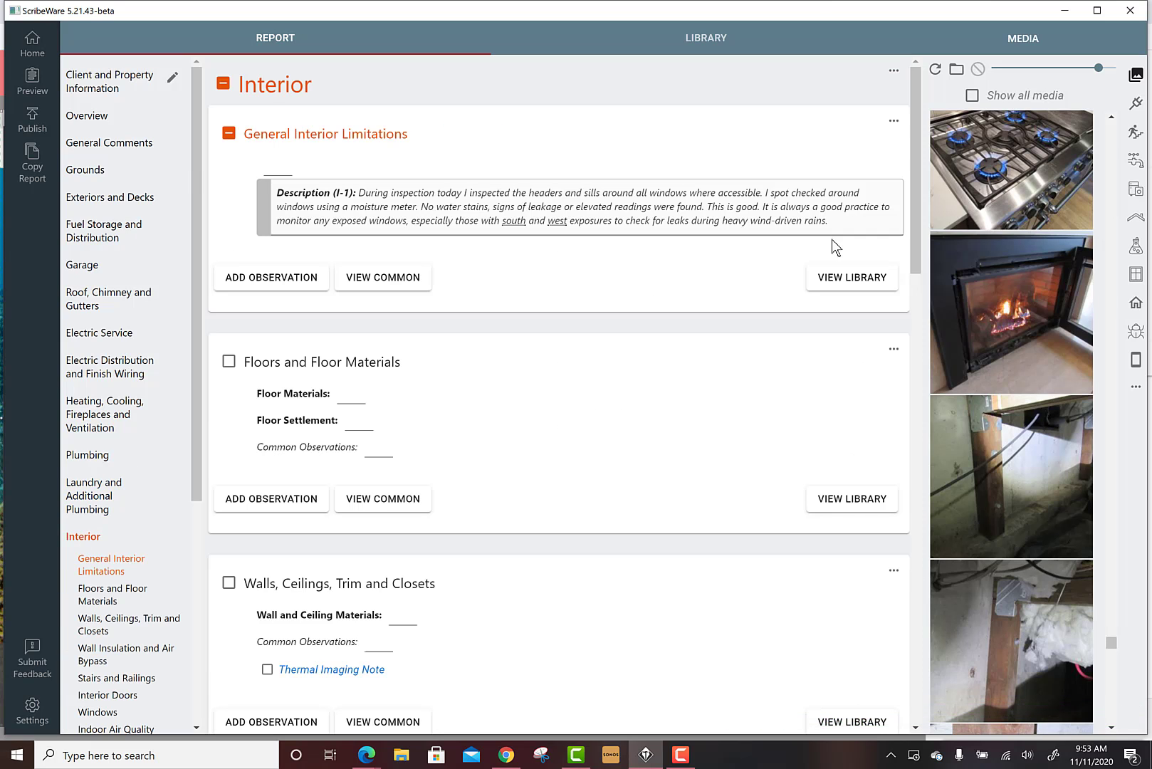